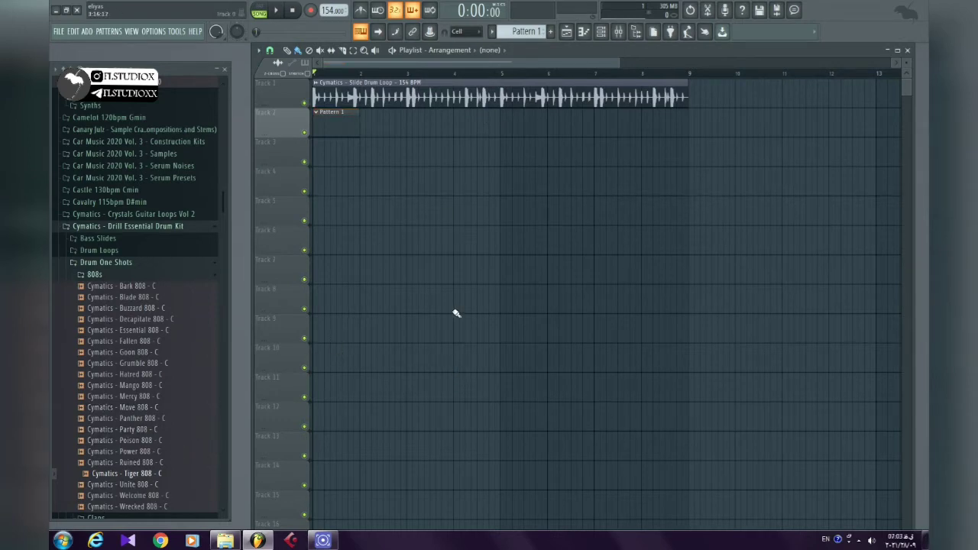
Step: Audition samples in the 808s folder of the Cymatics - Drill Essential Drum Kit, including Bark, Decapitate, Mango, Power and Tiger
key(F5)
scroll(86, 336, down, 3)
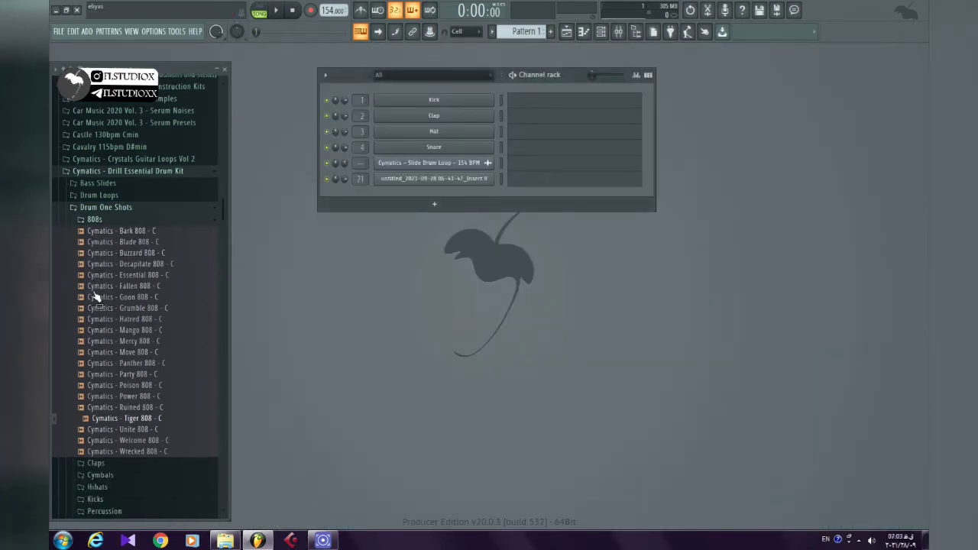
click(107, 221)
click(110, 230)
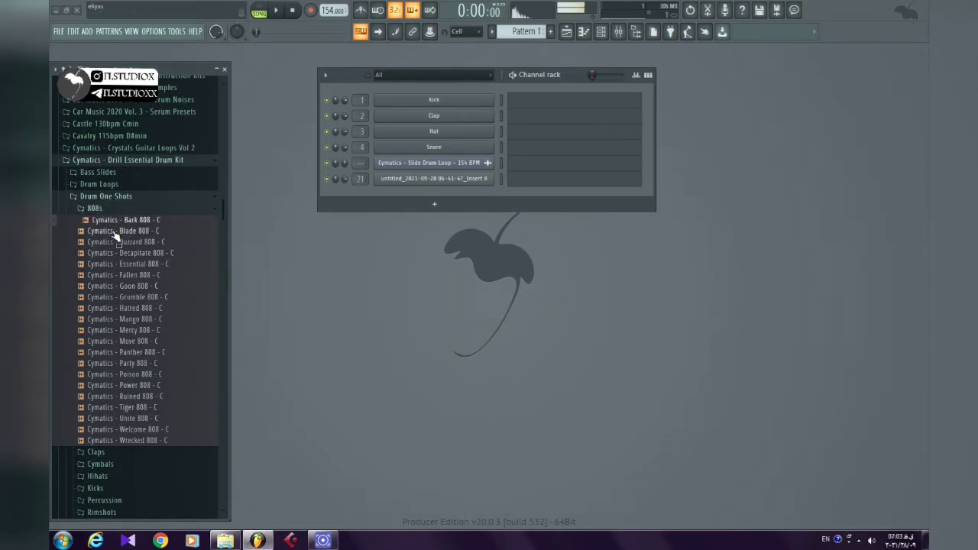
click(122, 242)
click(128, 253)
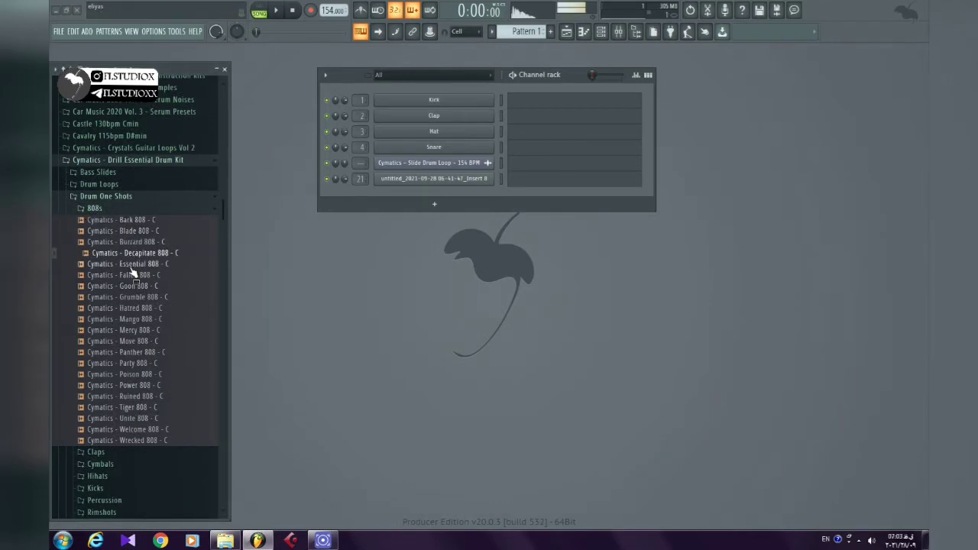
click(132, 265)
click(138, 286)
click(130, 320)
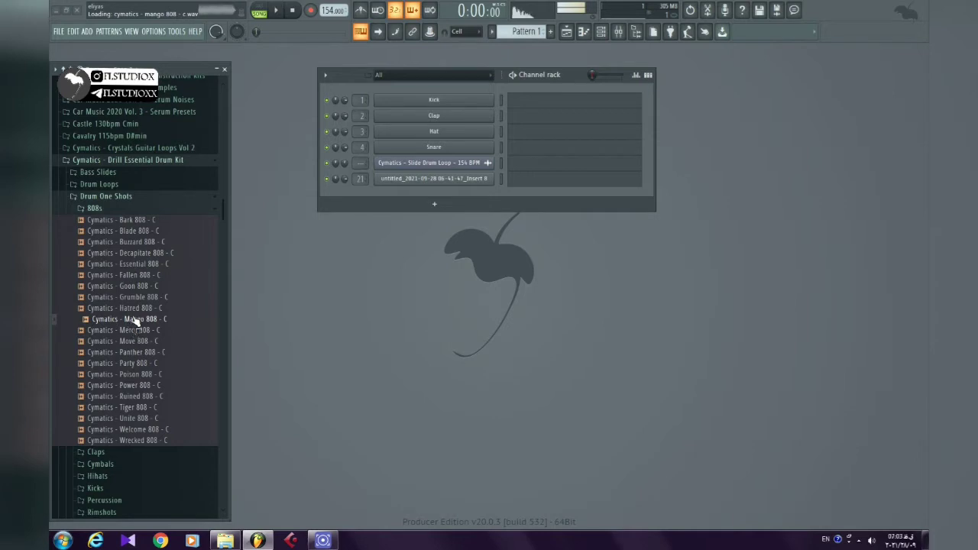
click(136, 388)
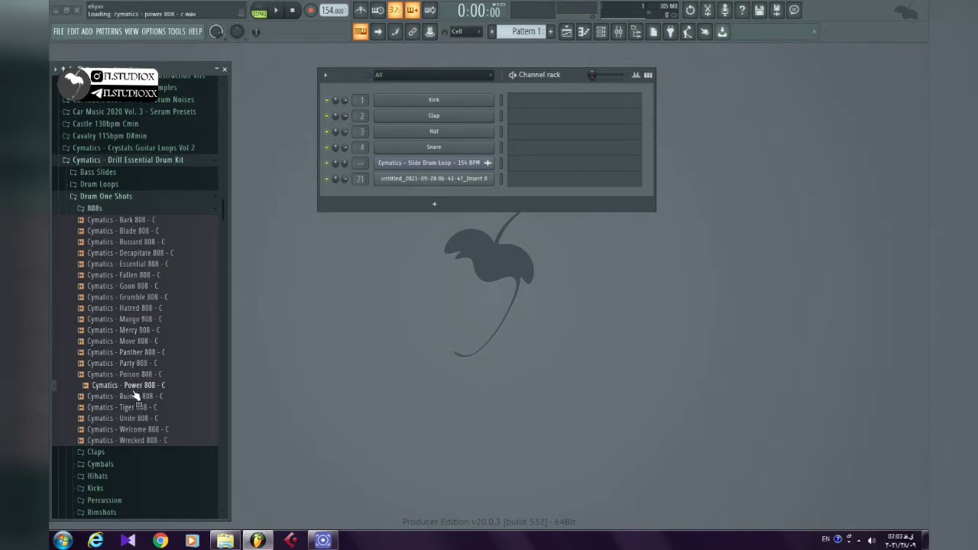
click(129, 409)
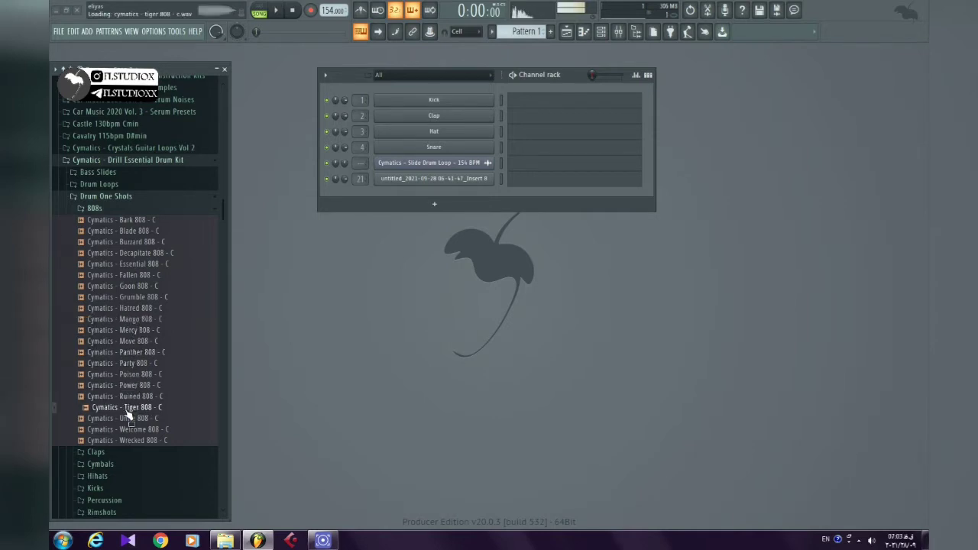
Step: Add the Cymatics - Tiger 808 - C sample as a channel above Kick and set the channel to cut itself
drag(129, 412, 344, 93)
click(448, 101)
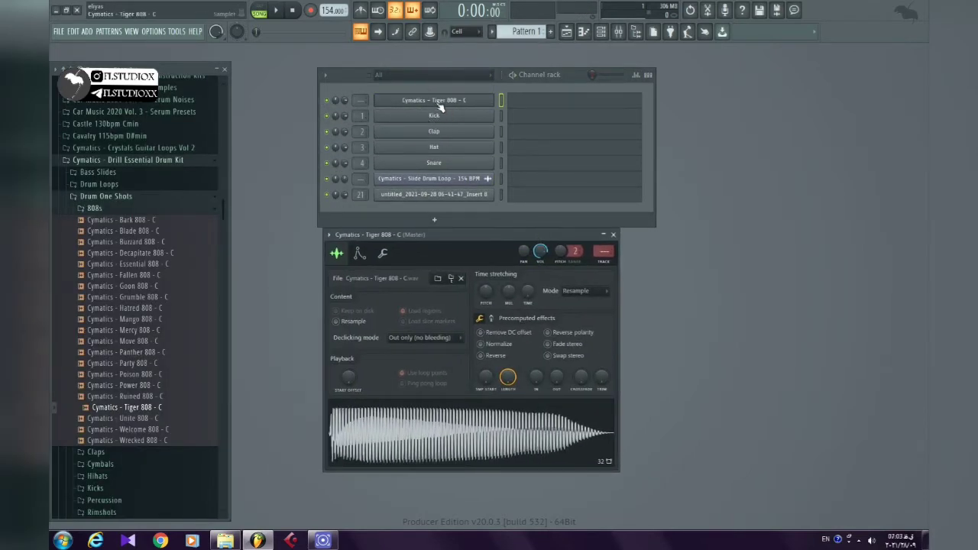
right_click(440, 106)
click(513, 169)
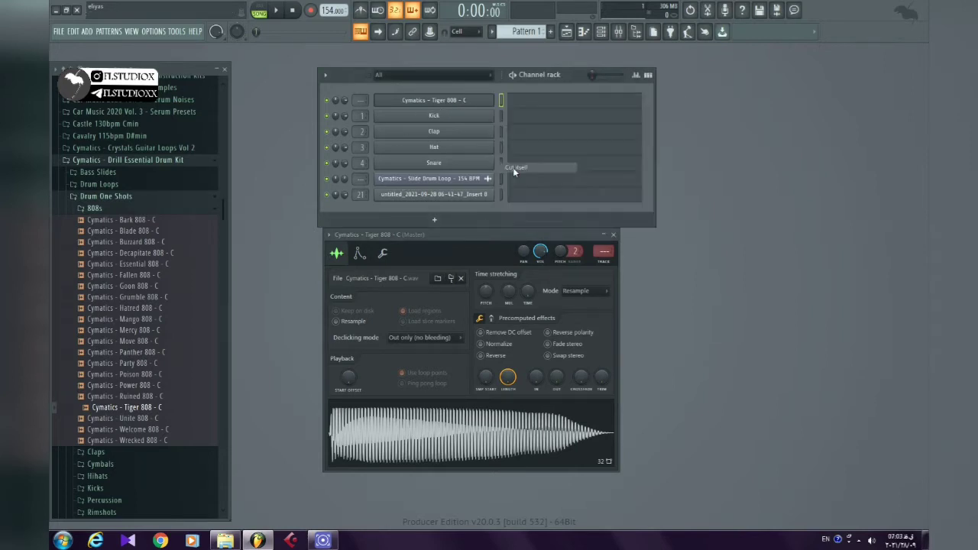
Step: Enable the Tiger 808 volume envelope with full hold and zero attack, decay, sustain and release, test a note, and close the channel settings
drag(419, 243, 403, 243)
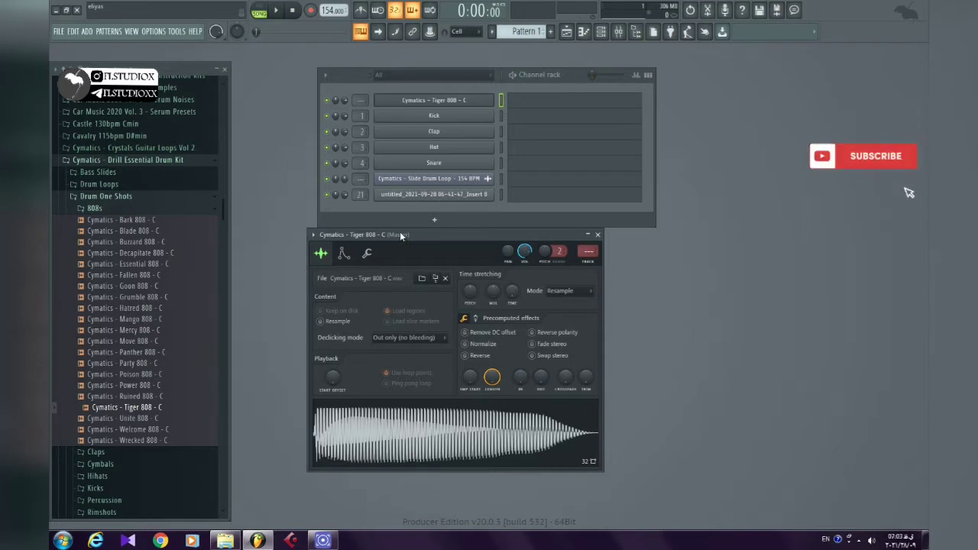
drag(400, 235, 364, 157)
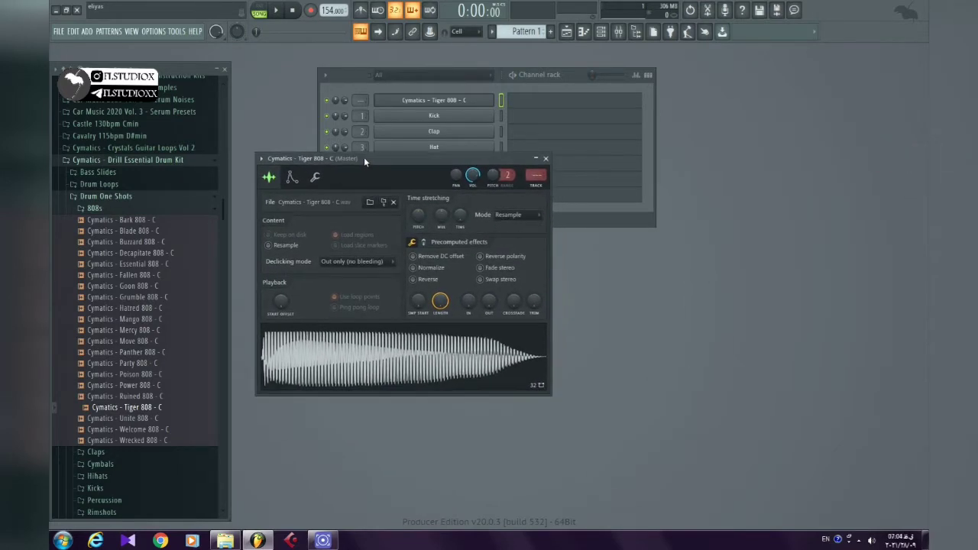
click(291, 177)
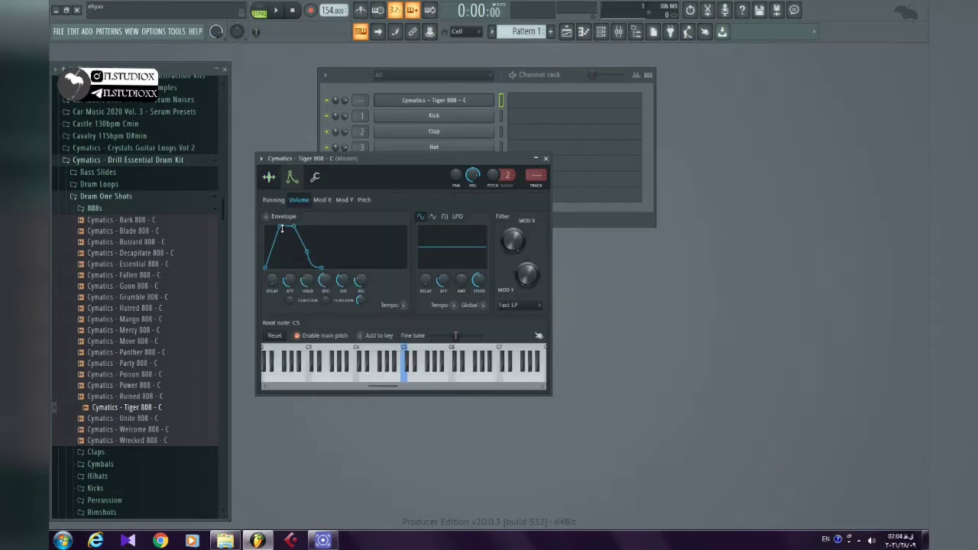
drag(303, 227, 280, 227)
drag(290, 280, 307, 263)
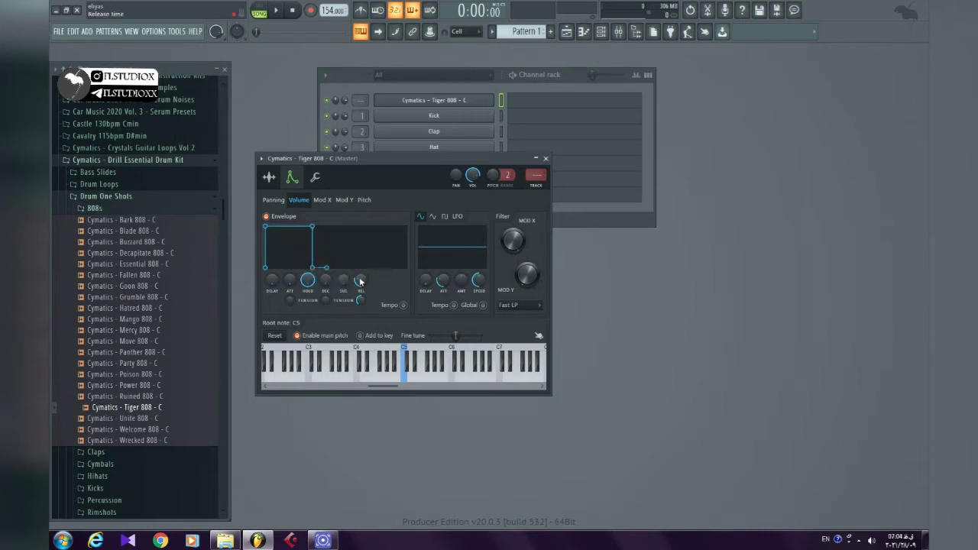
key(n)
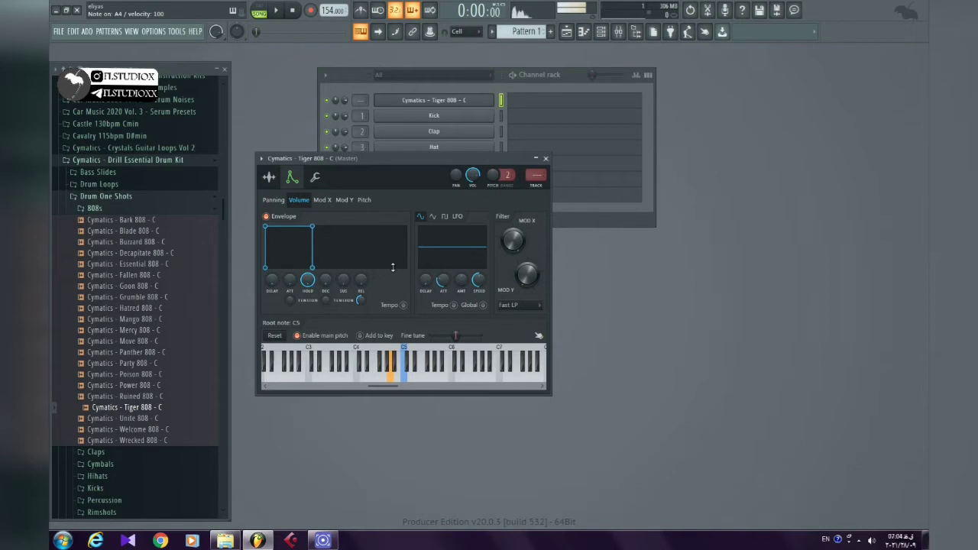
key(n)
click(546, 159)
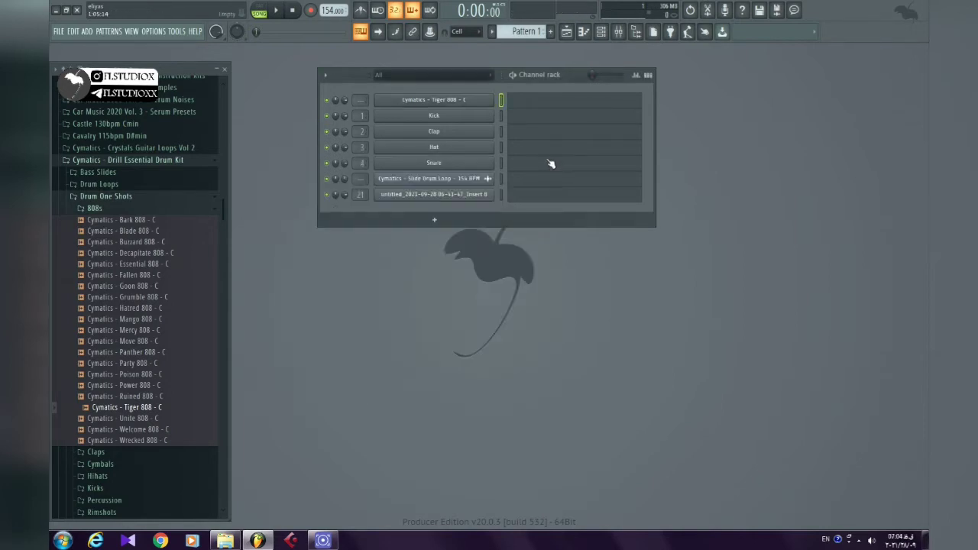
Step: Open the piano roll for the Tiger 808 channel and briefly play the drum loop as a rhythm reference
right_click(460, 109)
click(527, 104)
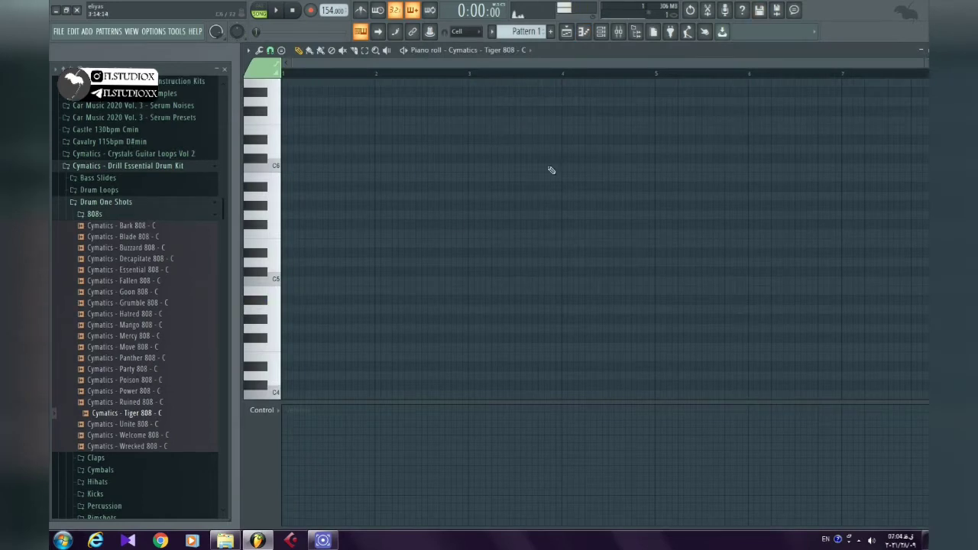
key(F5)
key(space)
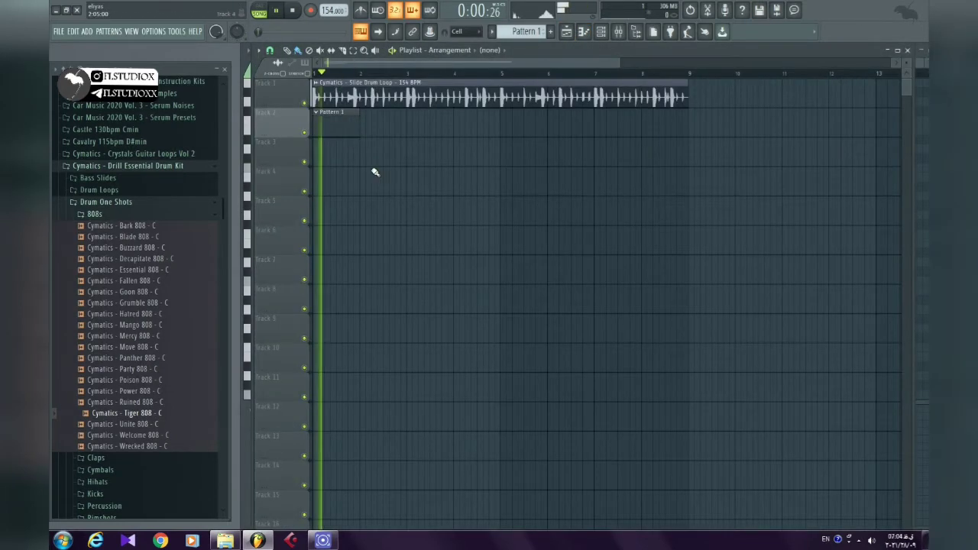
key(F7)
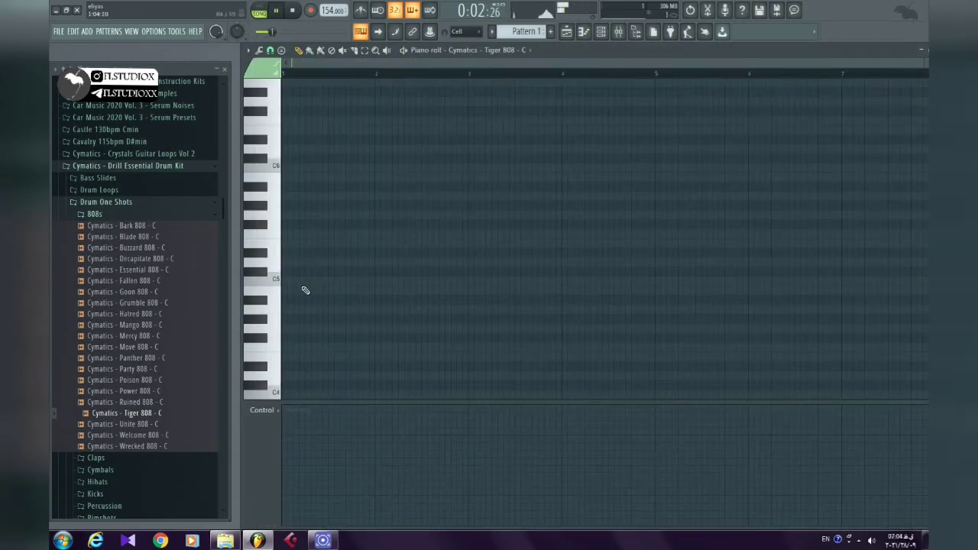
key(space)
key(n)
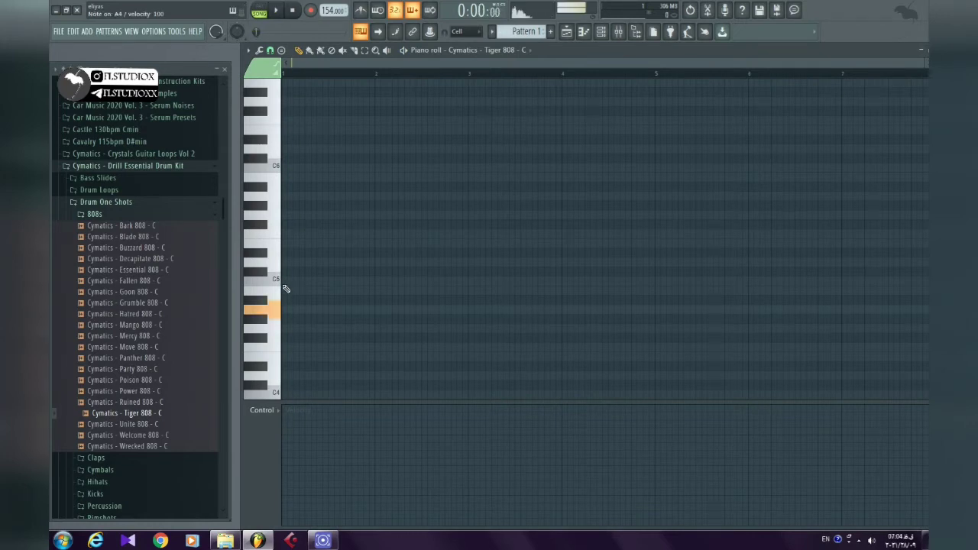
Step: Place a C5 note at the start of bar 1, lengthen it to half a bar, and play it with the loop
click(285, 281)
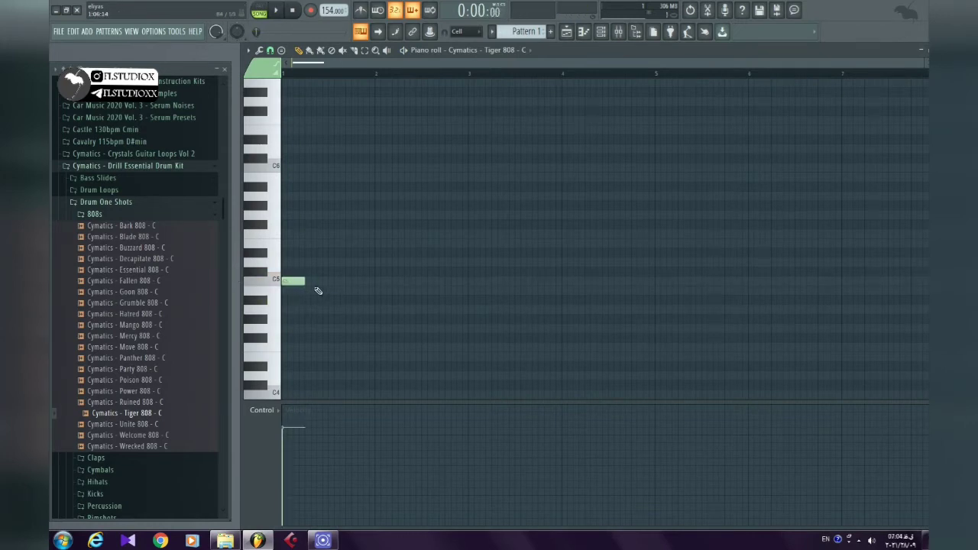
scroll(313, 291, up, 2)
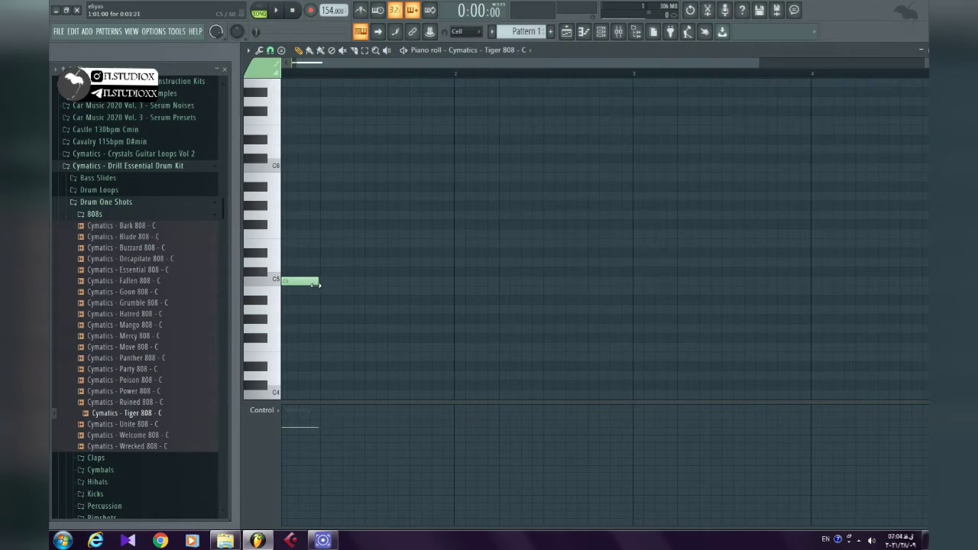
scroll(316, 287, down, 1)
drag(320, 293, 335, 298)
key(space)
key(space)
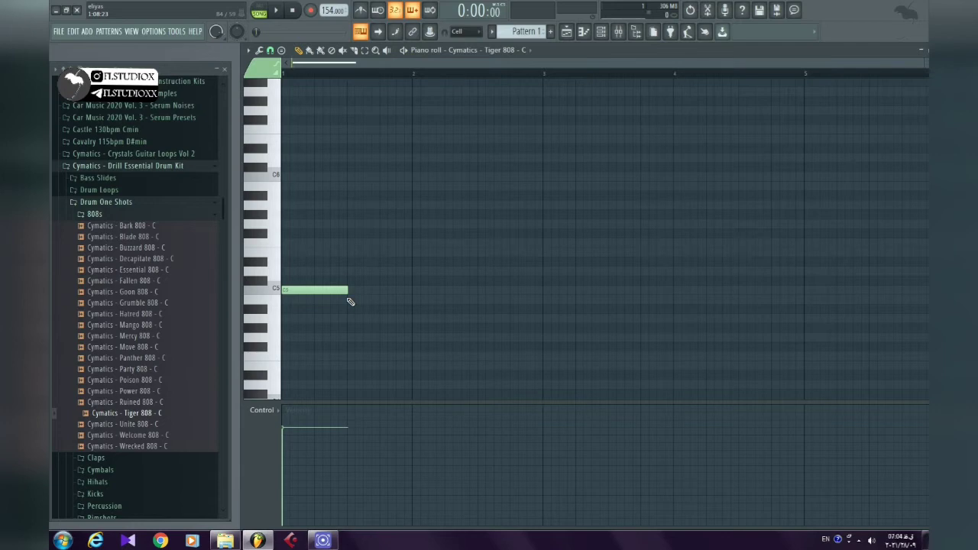
key(space)
key(space)
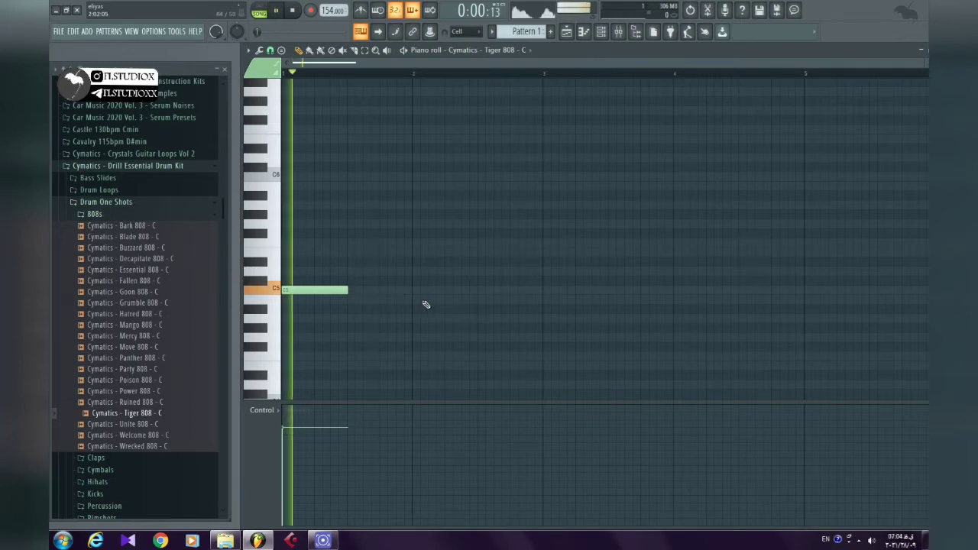
Step: Add a C5 note on beat 2 of bar 2, extend it to the end of the bar, and play it back
click(451, 292)
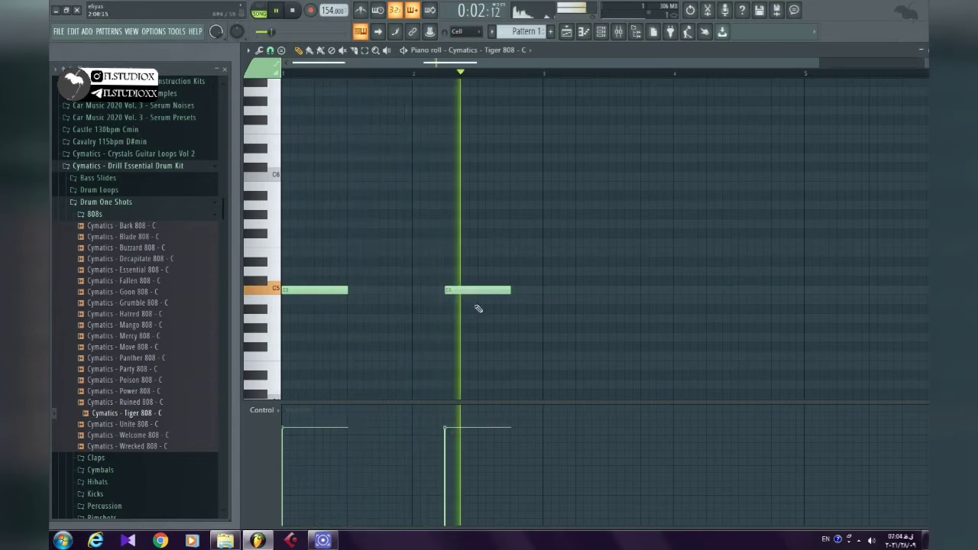
key(space)
drag(510, 290, 540, 306)
key(space)
key(space)
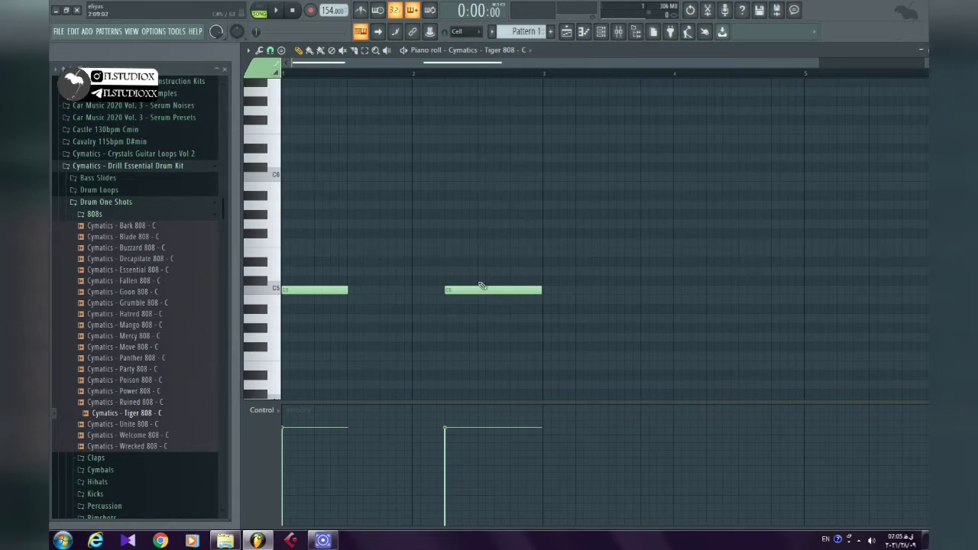
Step: Add a C6 slide note on beat 3 of bar 2 and shorten it to about one beat
click(479, 177)
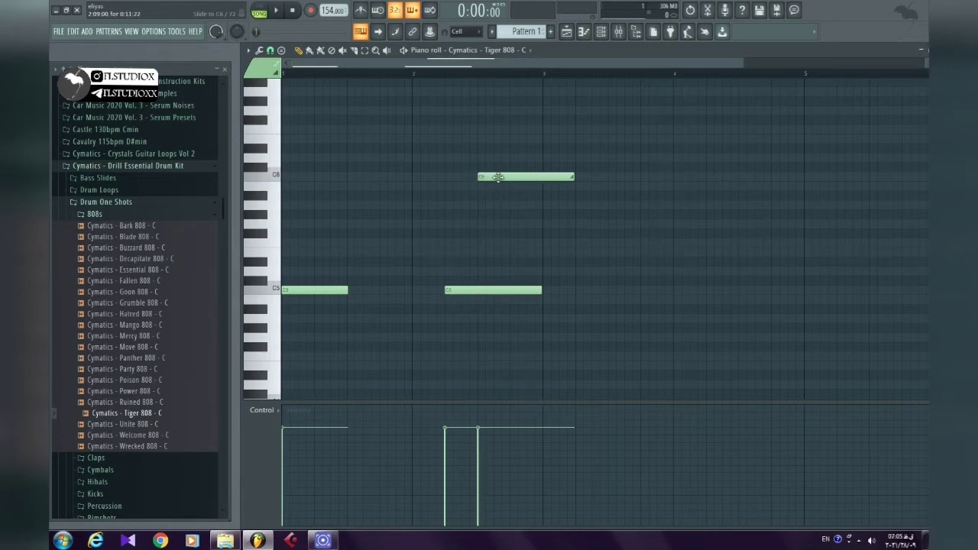
drag(500, 177, 502, 177)
drag(573, 177, 509, 195)
click(519, 272)
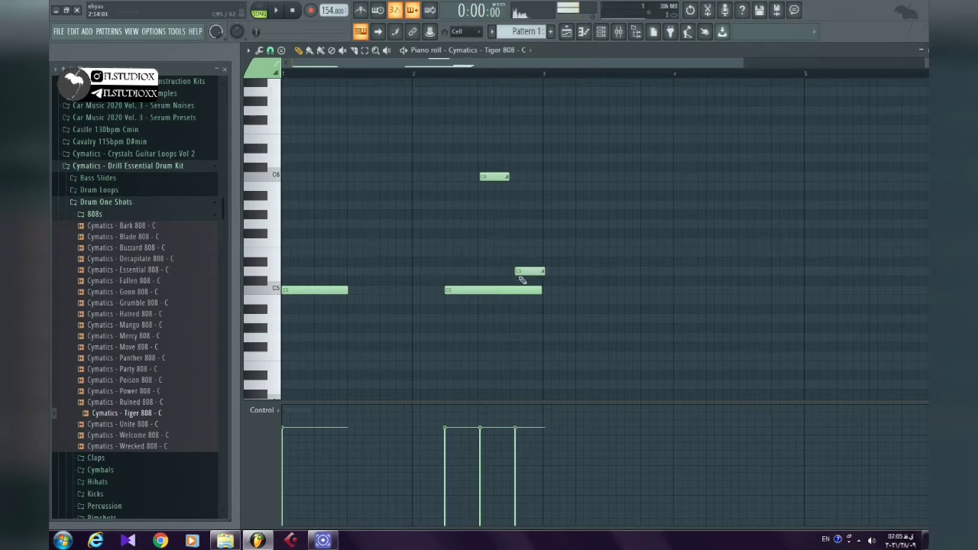
drag(520, 273, 517, 291)
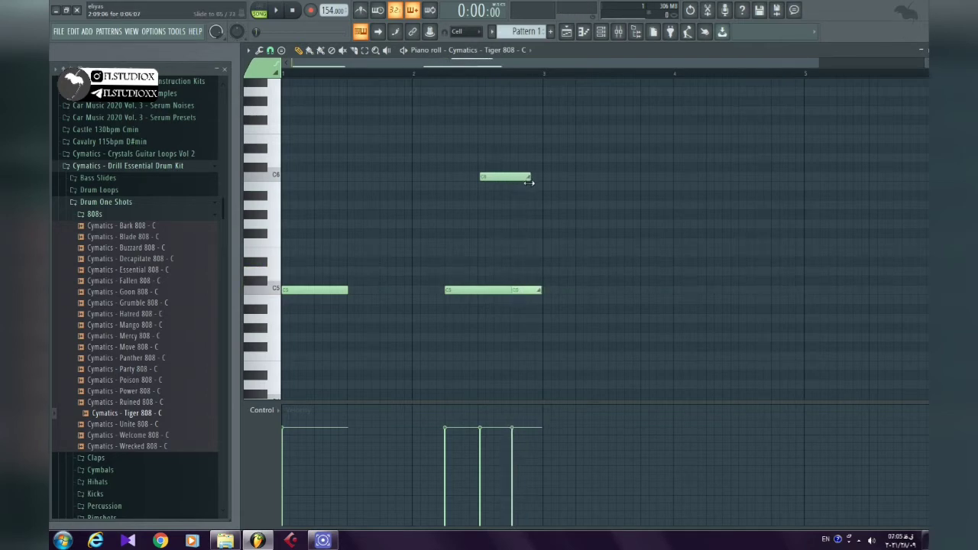
right_click(528, 288)
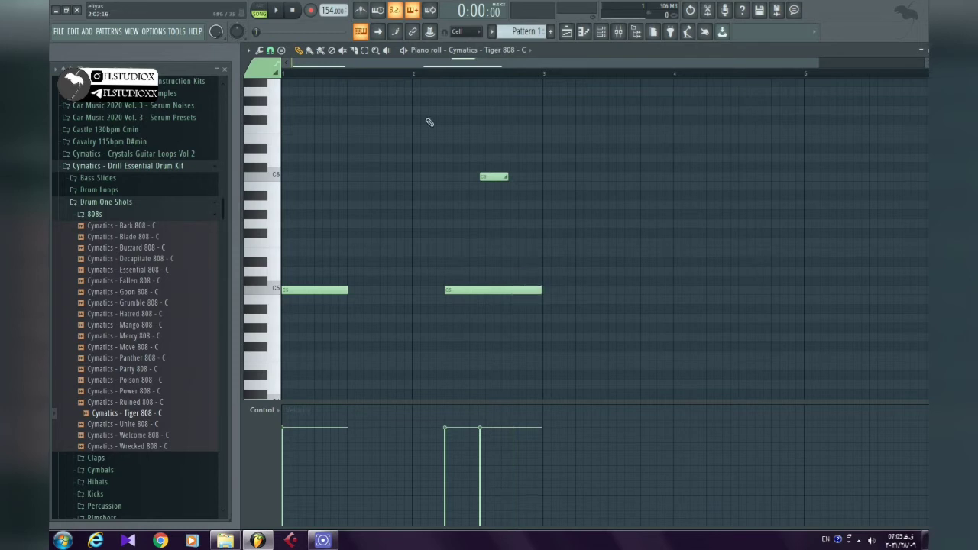
Step: Play from the start of bar 2 and try the C6 slide note at a very short length
click(432, 82)
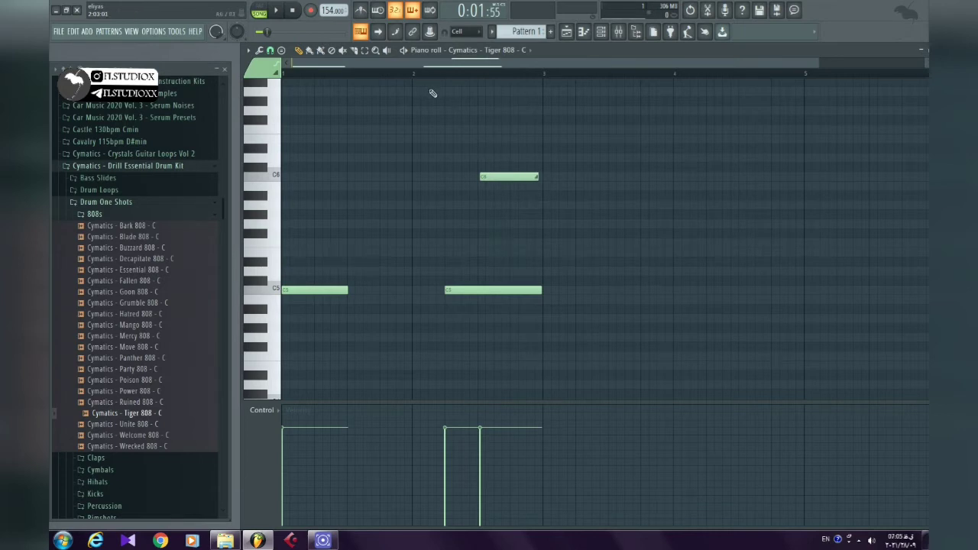
key(space)
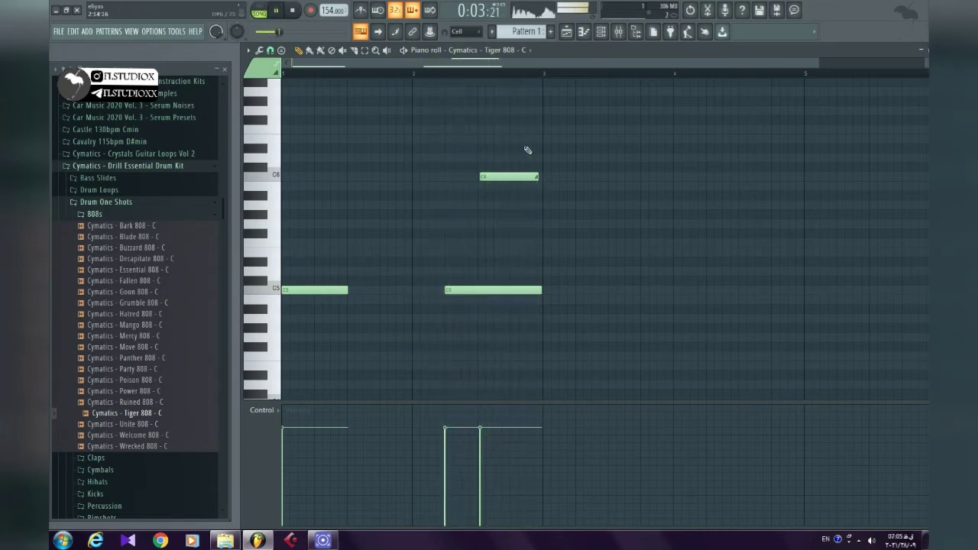
key(space)
drag(537, 177, 490, 176)
key(space)
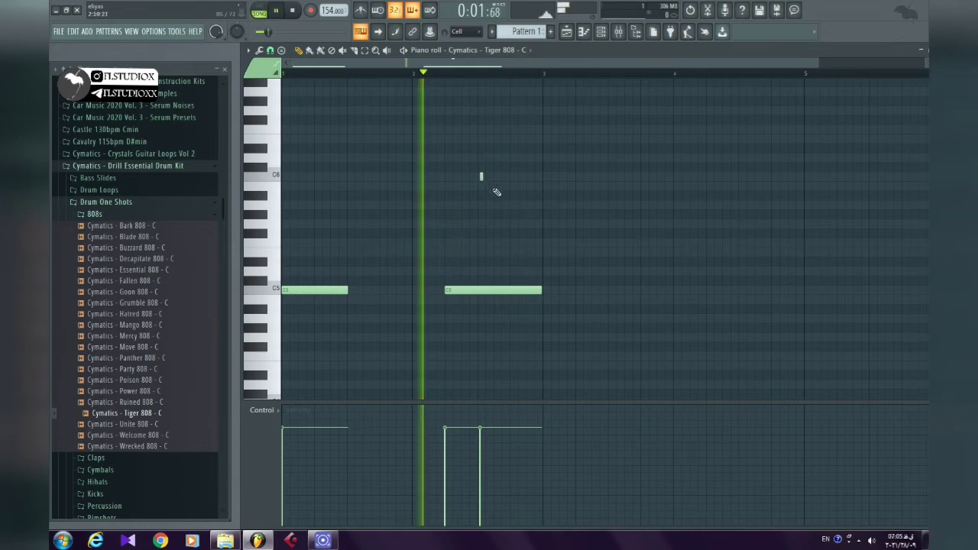
key(space)
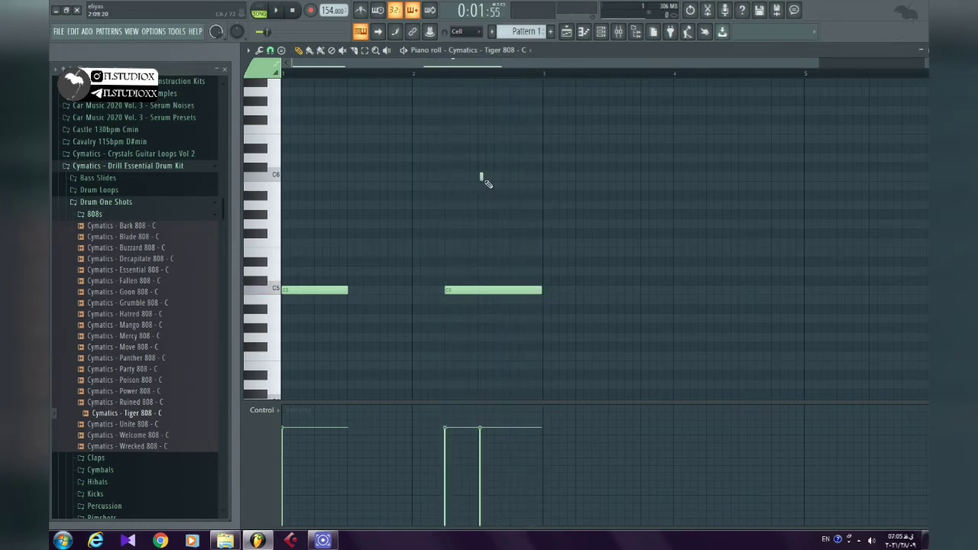
Step: Resize the C6 slide note to about one beat from beat 3 of bar 2, and add a one-beat C5 slide note on beat 4
click(483, 179)
mouse_move(493, 179)
mouse_down()
mouse_move(513, 180)
mouse_move(497, 178)
mouse_up()
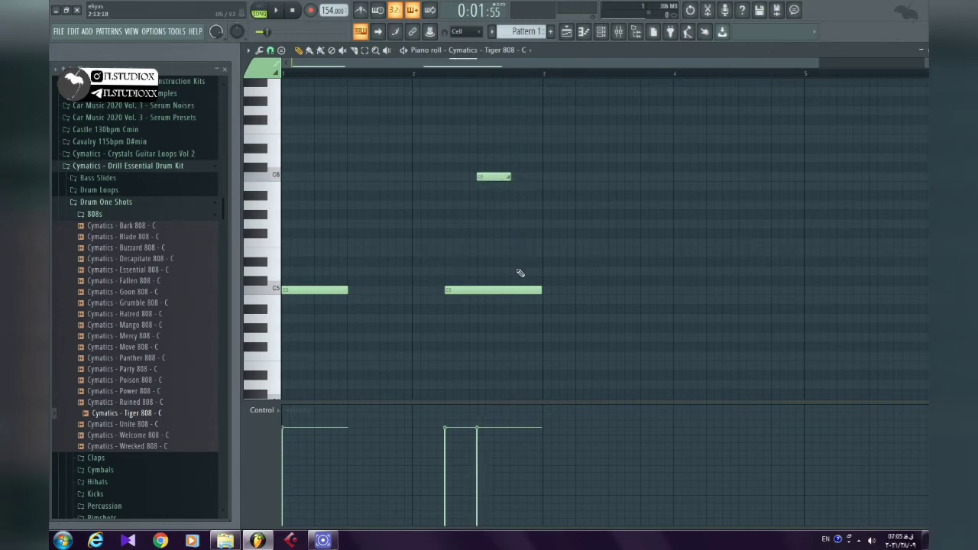
drag(520, 273, 540, 291)
ctrl+click(461, 253)
key(space)
key(space)
key(space)
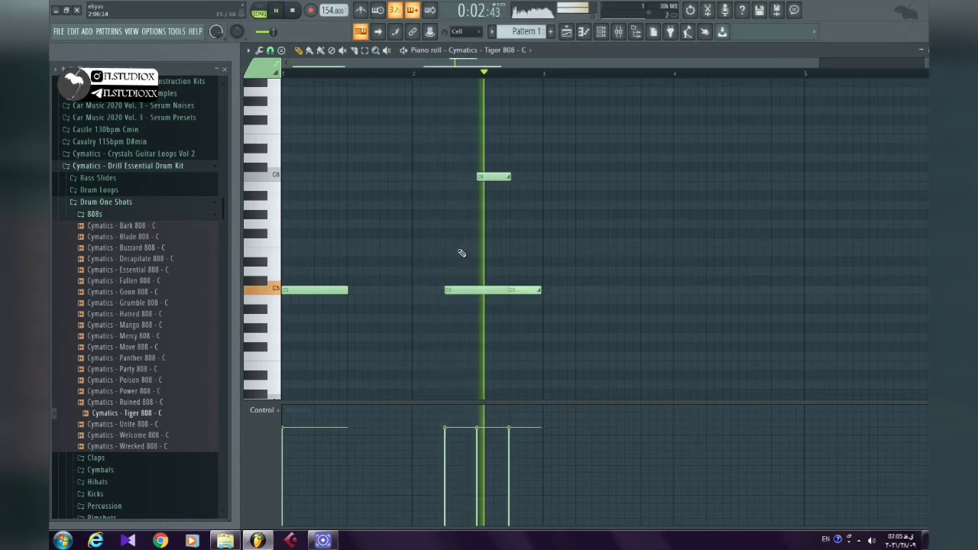
key(space)
Step: Select all the notes in bars 1 and 2 and duplicate them into bars 3 and 4
drag(571, 331, 283, 136)
key(ctrl+b)
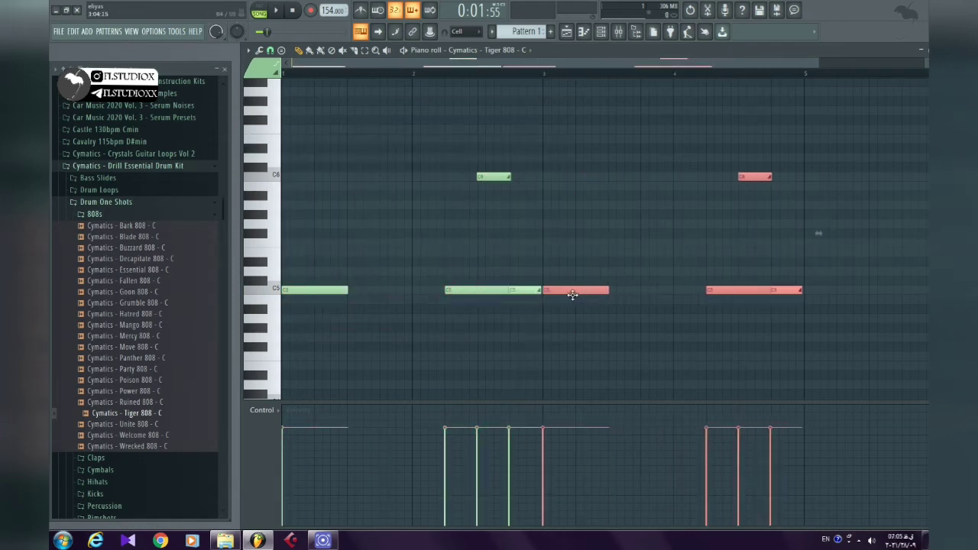
Step: Deselect the duplicated notes and play the four-bar bass line from the start
click(571, 313)
key(space)
key(space)
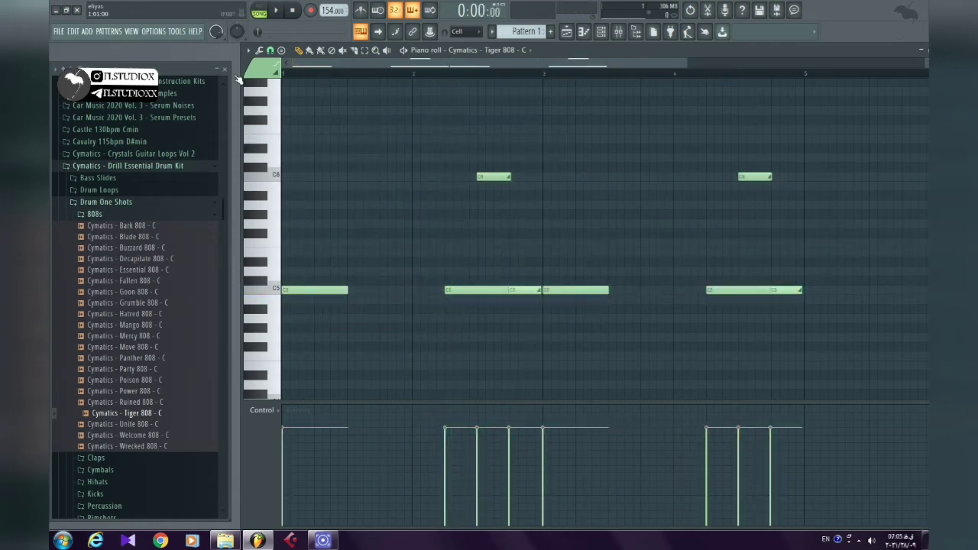
key(space)
ctrl+scroll(382, 225, down, 2)
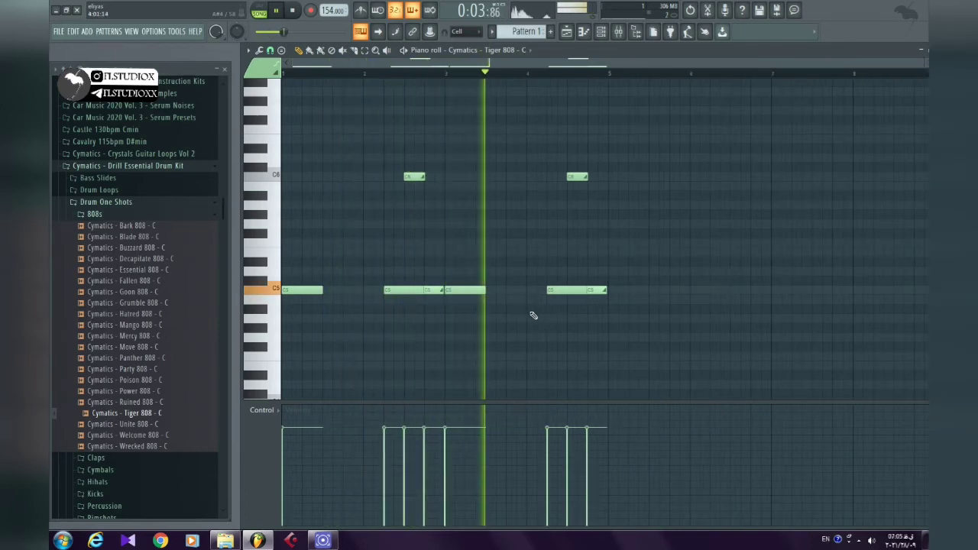
key(space)
Step: Examine the join between the bar 2 slide note and the first bar 3 note while playing the pattern
ctrl+scroll(465, 317, up, 3)
key(space)
ctrl+drag(445, 315, 465, 290)
ctrl+scroll(460, 291, up, 4)
click(474, 313)
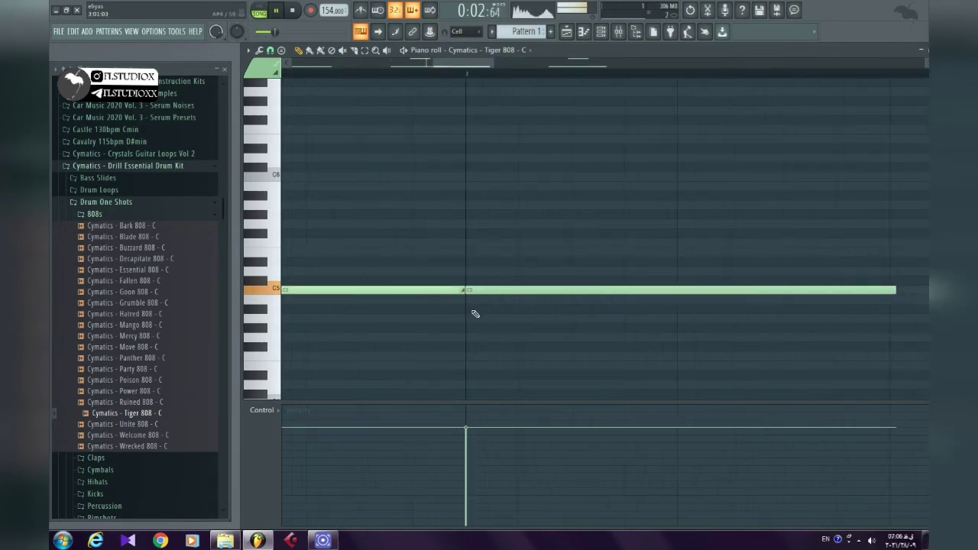
ctrl+scroll(472, 317, down, 6)
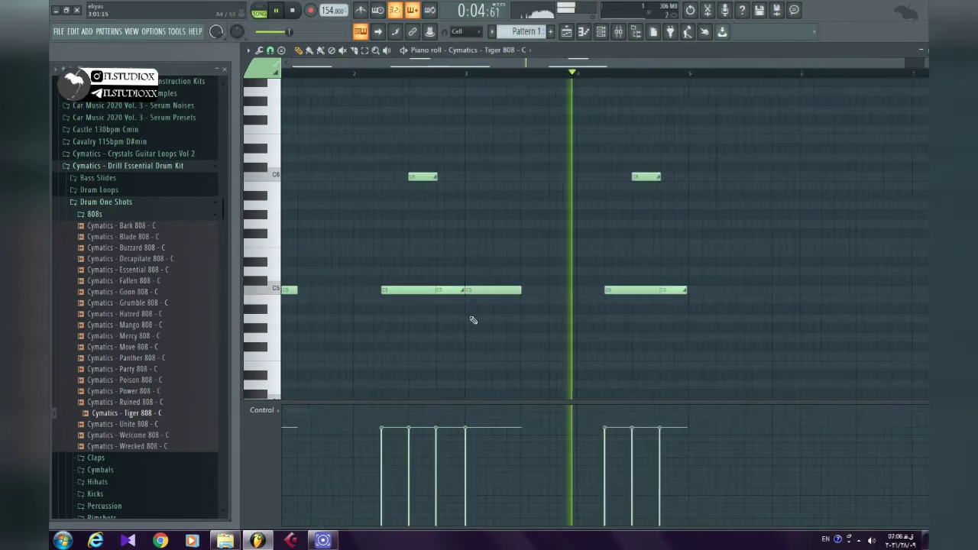
scroll(564, 317, right, 3)
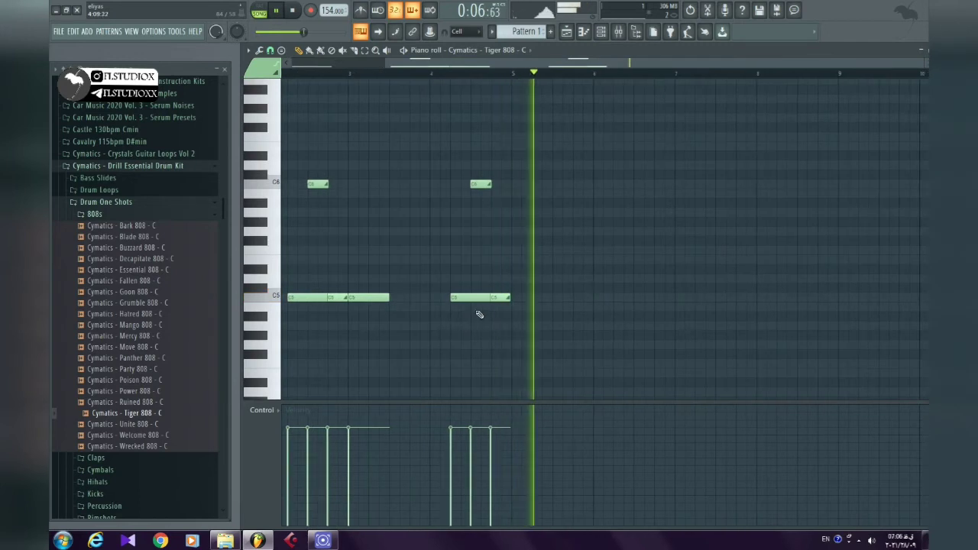
key(space)
Step: Try the long bar 4 note at C6 and at F#5, bending into a single C5 slide note on beat 3
drag(465, 299, 509, 300)
key(space)
right_click(500, 301)
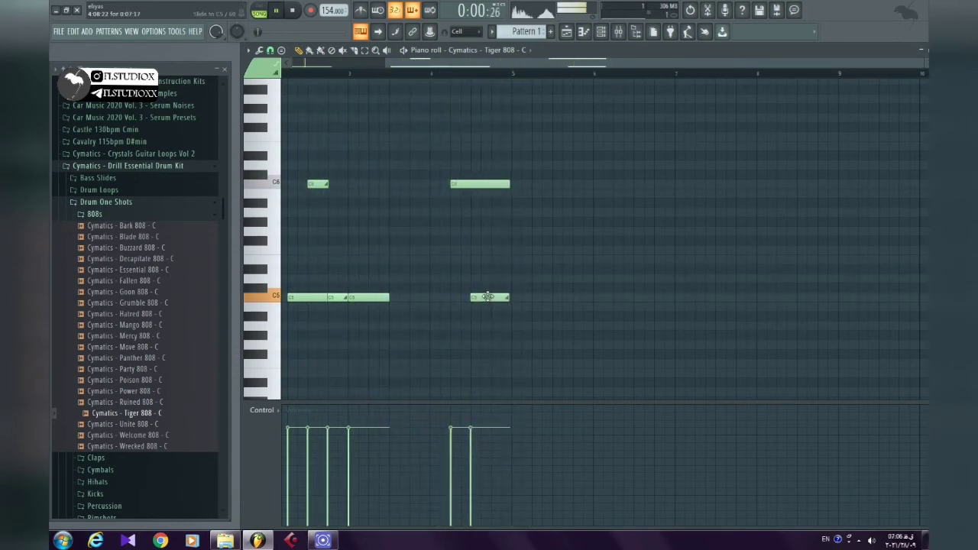
key(space)
drag(467, 184, 463, 233)
key(space)
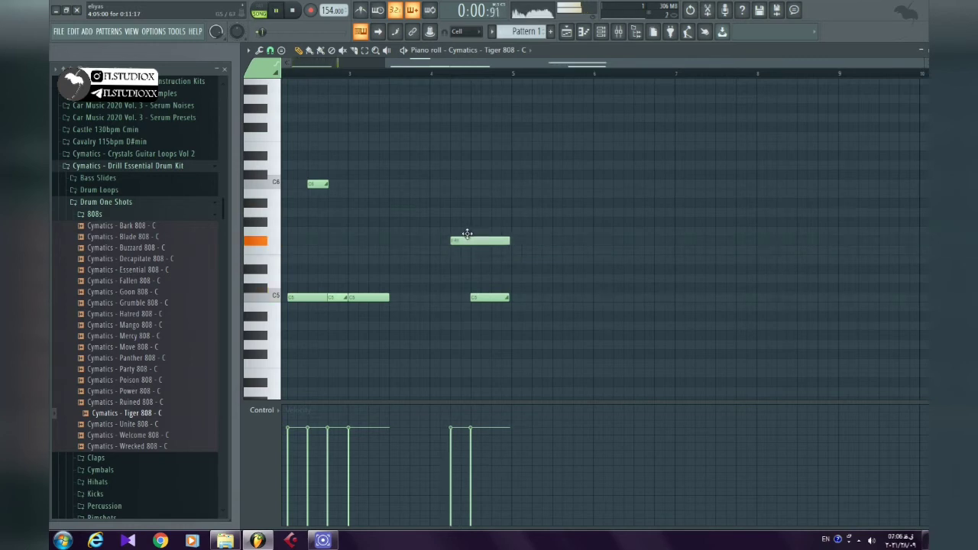
Step: Move the bar 4 slide note on beat 3 to E5 at about one beat long, and add a C5 slide note on beat 4
drag(484, 294, 491, 261)
click(497, 298)
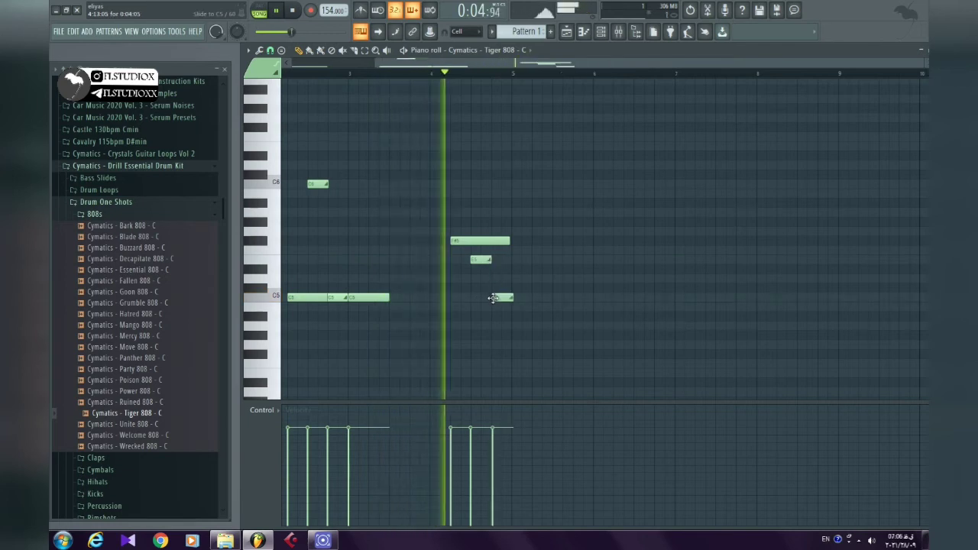
key(space)
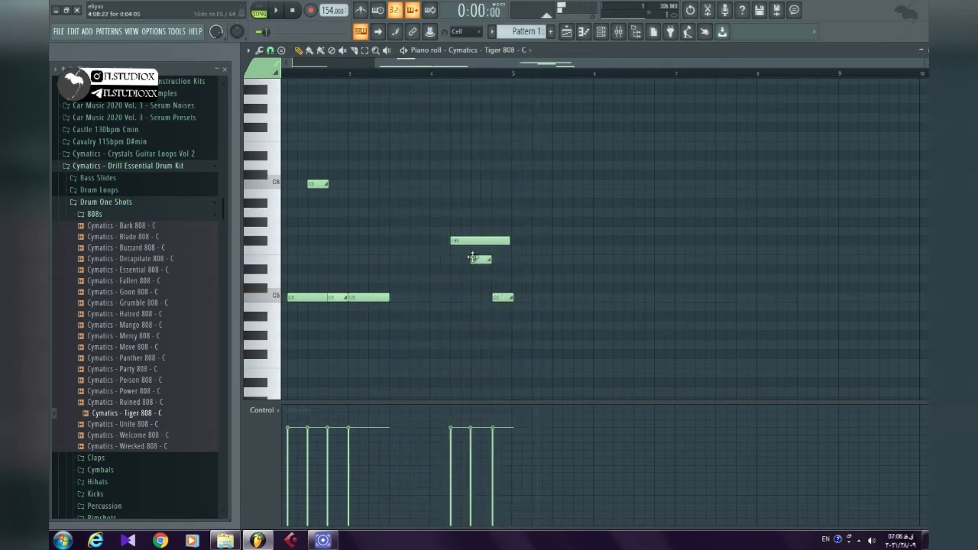
Step: Try the long bar 4 note at F5 and play the pattern
drag(468, 239, 471, 230)
drag(309, 75, 285, 74)
drag(545, 232, 550, 257)
key(space)
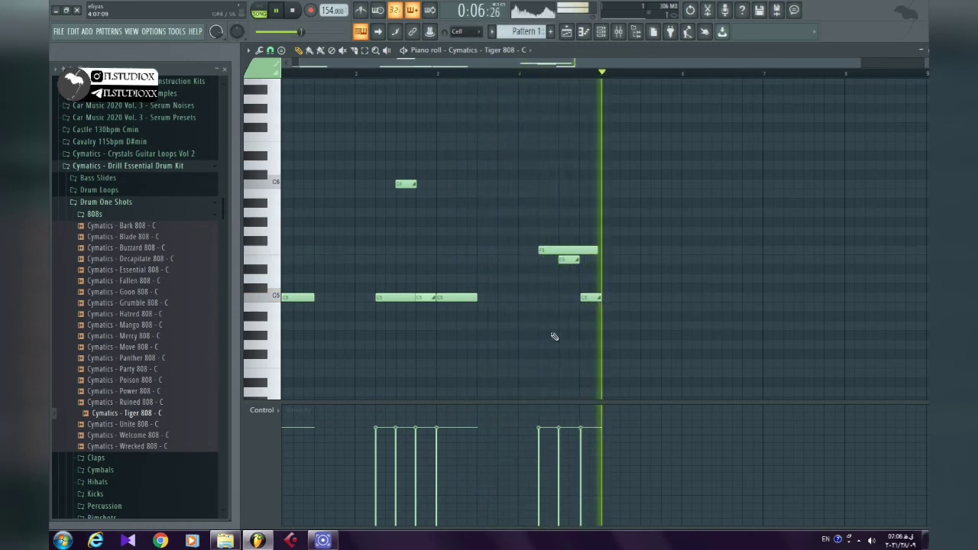
key(space)
Step: Move the long bar 4 note to C5 and play the pattern to check the slide
drag(550, 267, 570, 313)
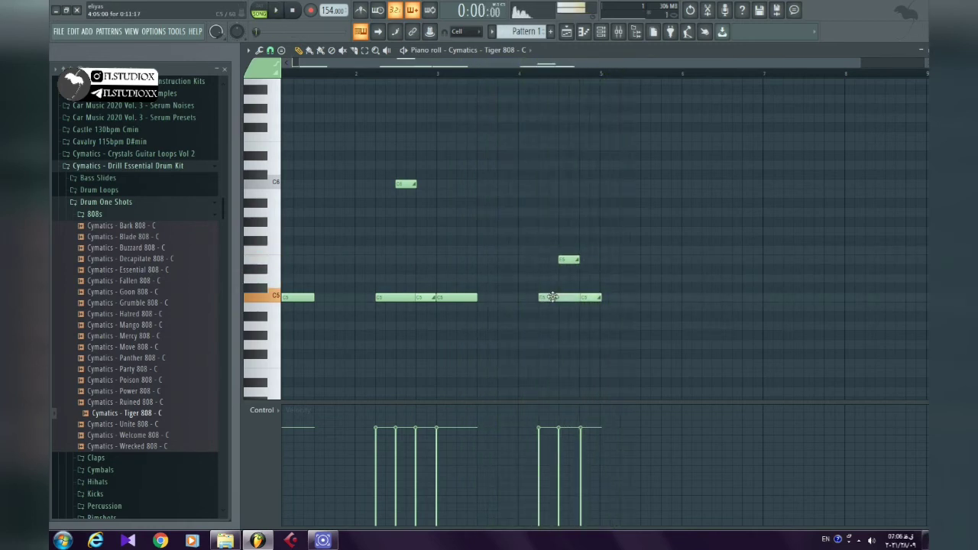
key(space)
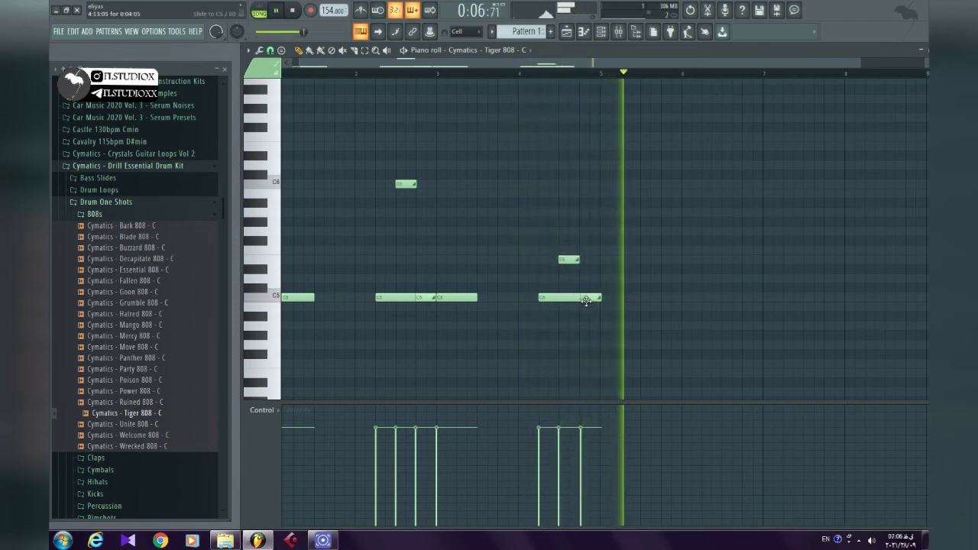
key(space)
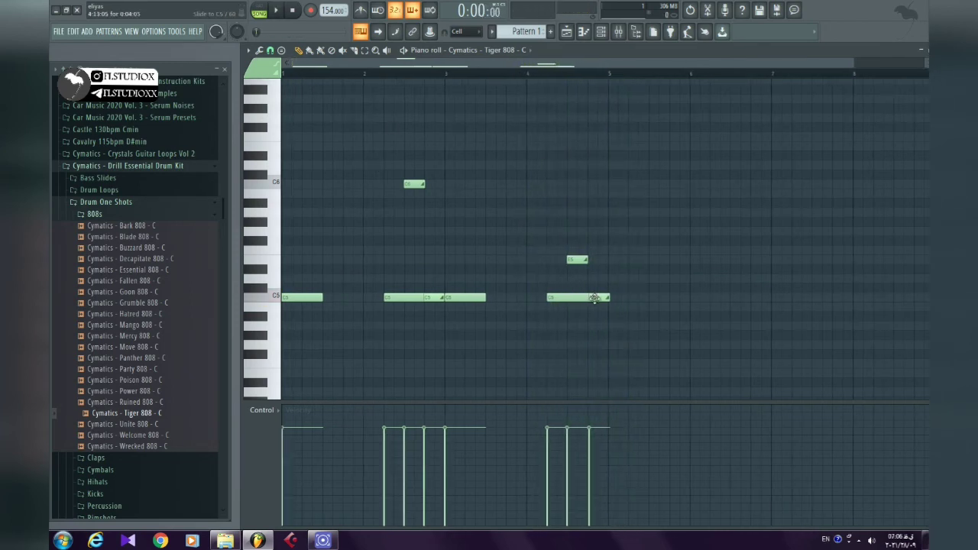
Step: Try the last slide note of bar 4 at C6 and at C#5, playing from the start of bar 4
key(space)
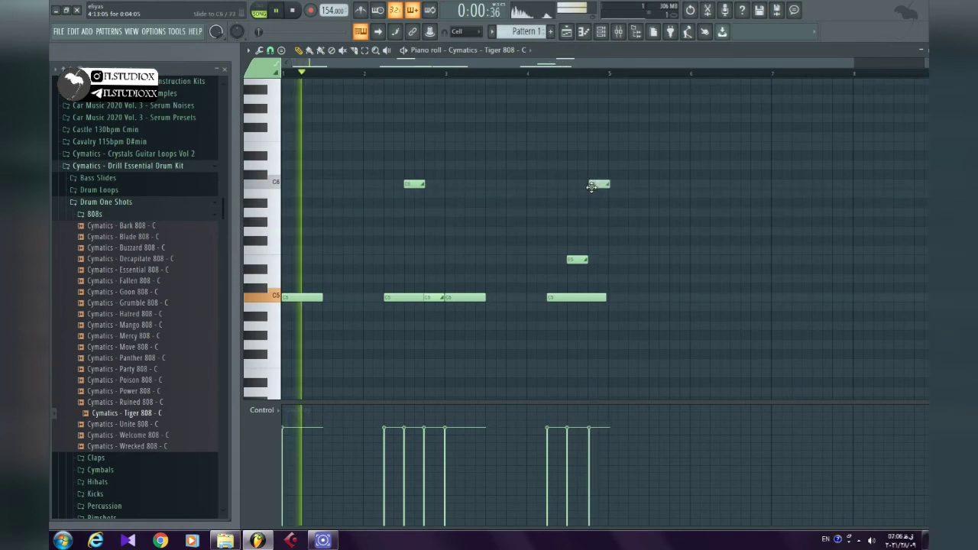
key(space)
click(538, 74)
key(space)
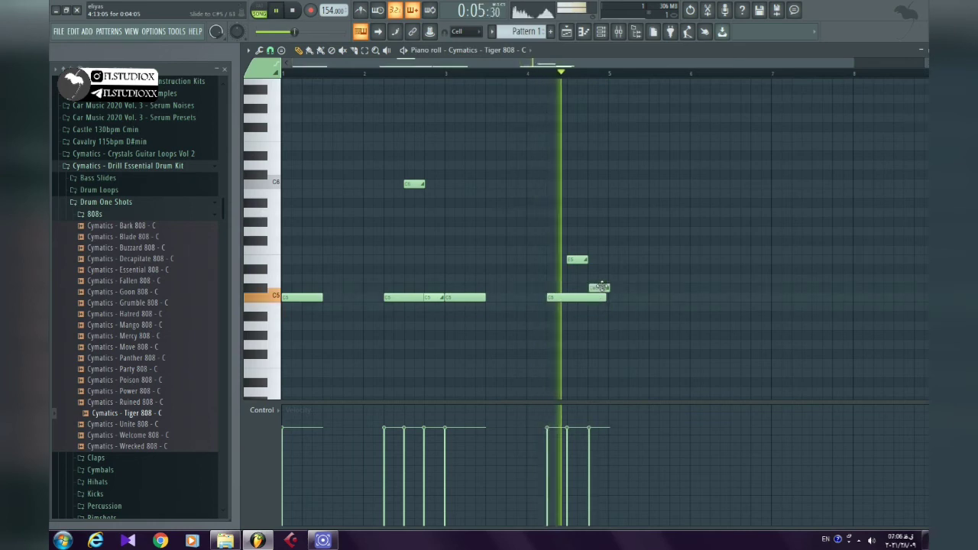
Step: Return the last bar 4 slide note to C5 and extend the long C5 note to the end of the bar
drag(593, 308, 603, 298)
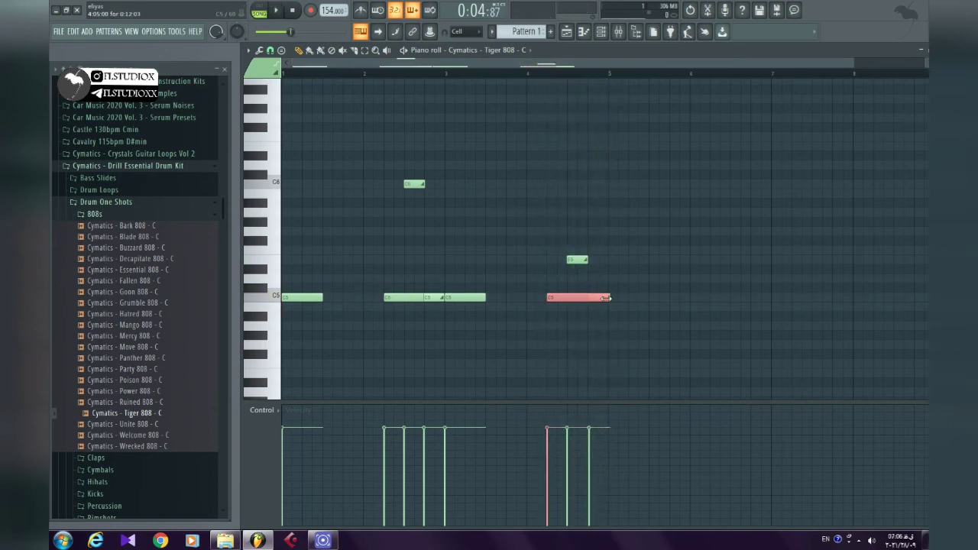
scroll(605, 298, up, 4)
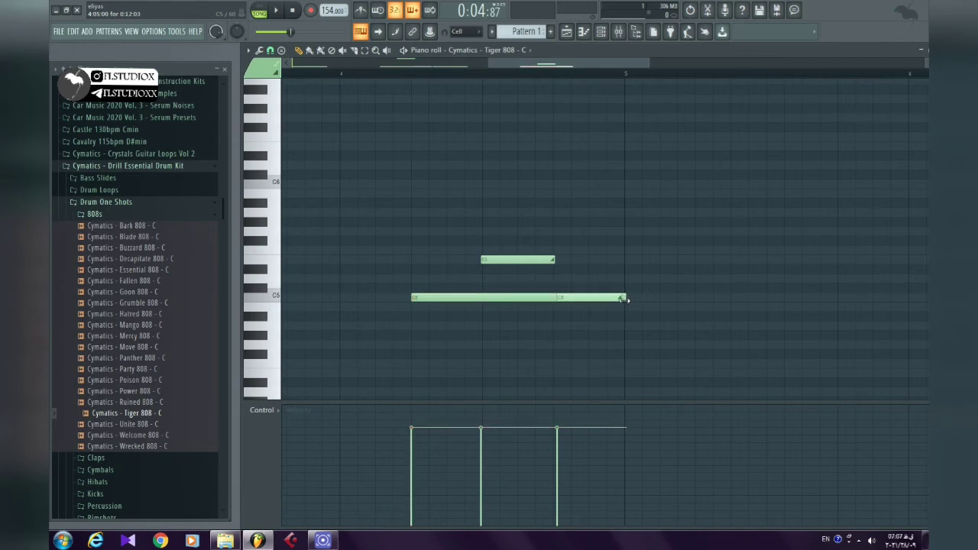
scroll(623, 300, down, 4)
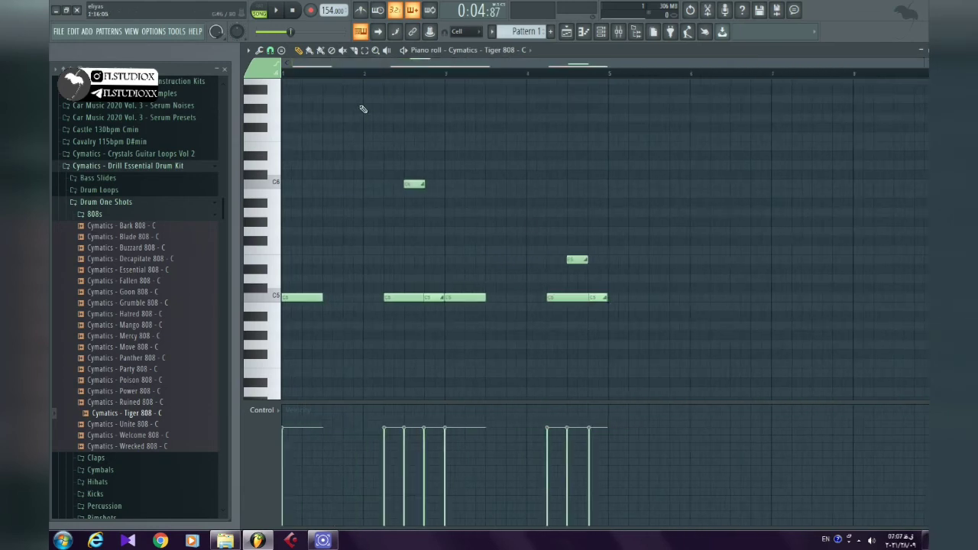
Step: Play the four-bar bass line, open the Playlist, and listen to the pattern over the drum loop
key(space)
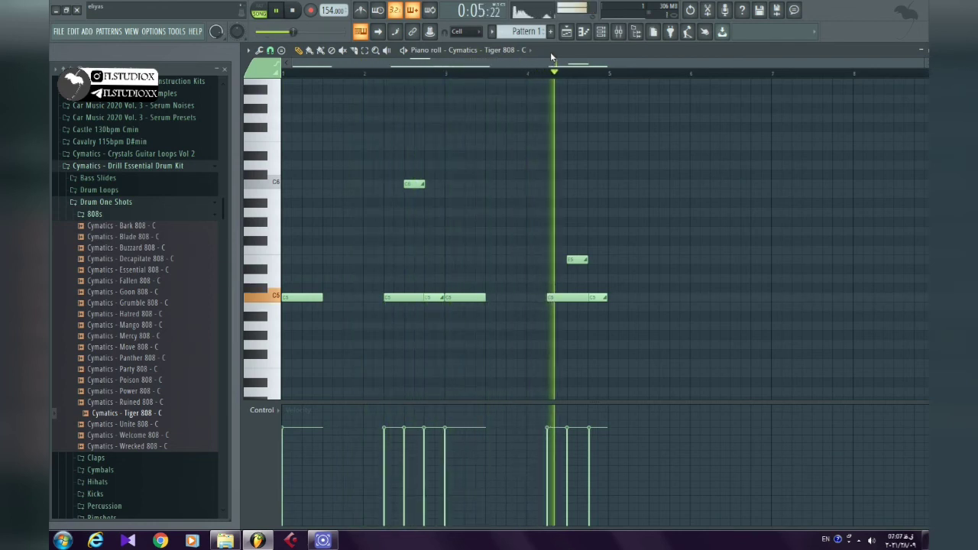
click(566, 32)
key(space)
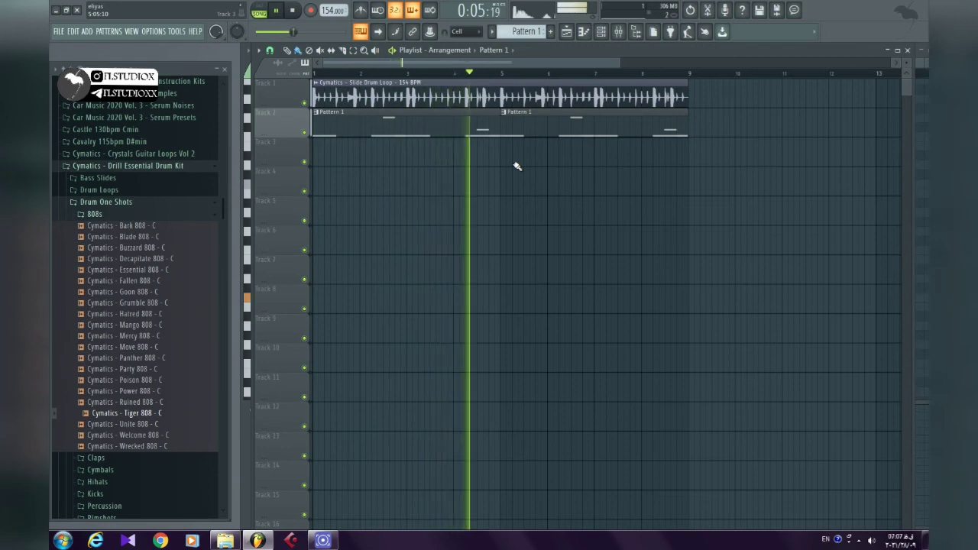
key(space)
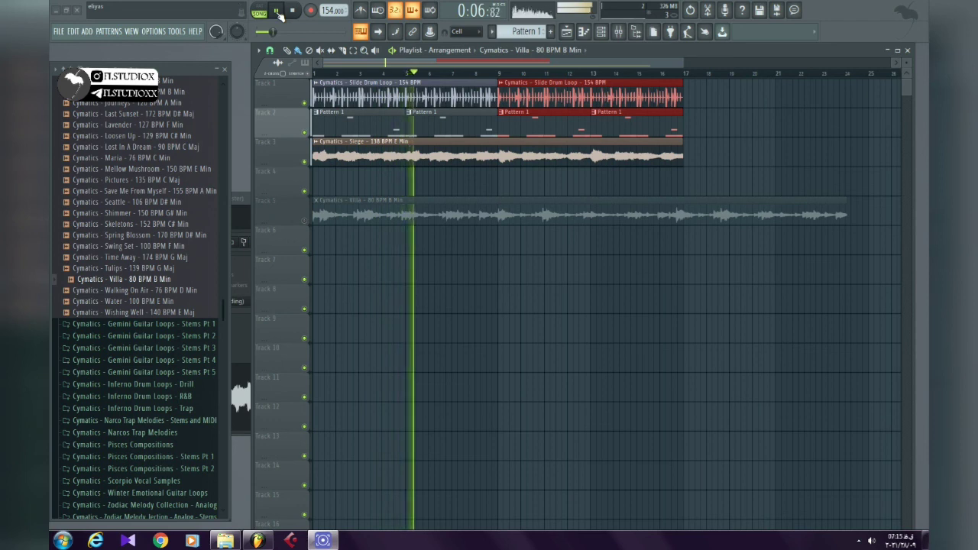
Step: Deselect the duplicated clips and play the 16-bar arrangement with the Cymatics Siege melody
click(376, 188)
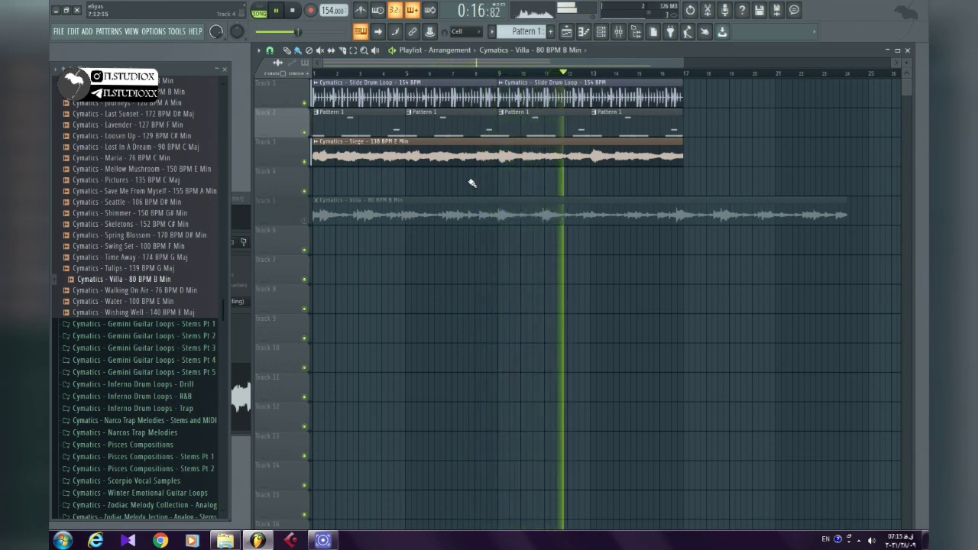
scroll(471, 183, down, 2)
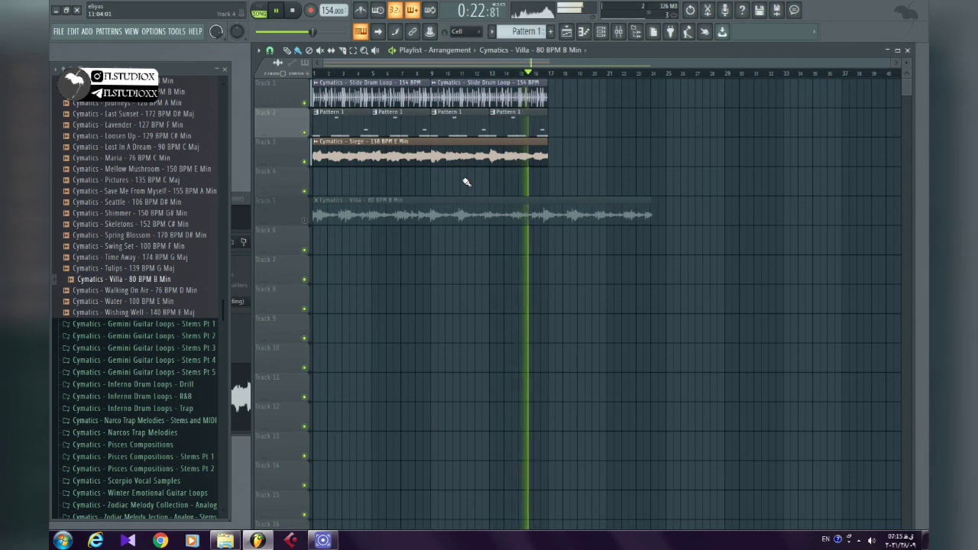
key(space)
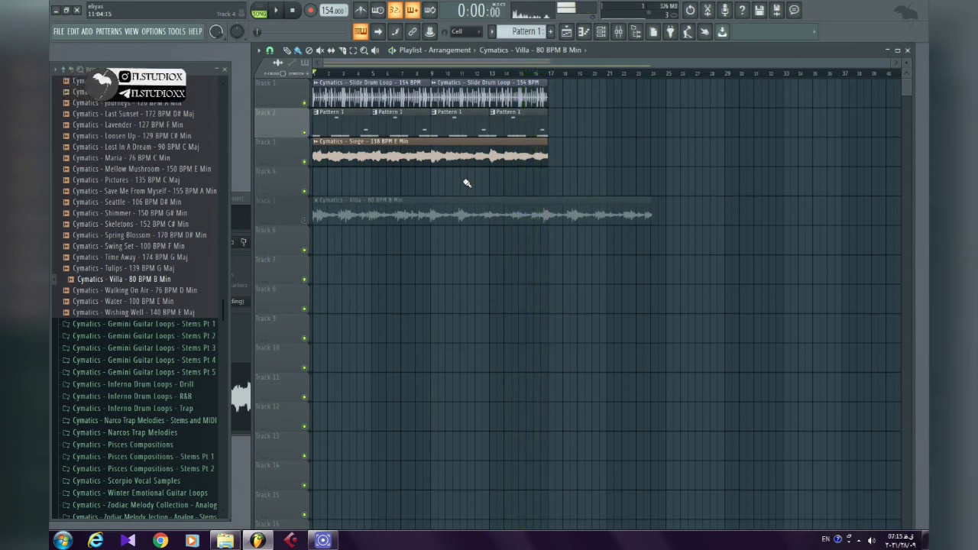